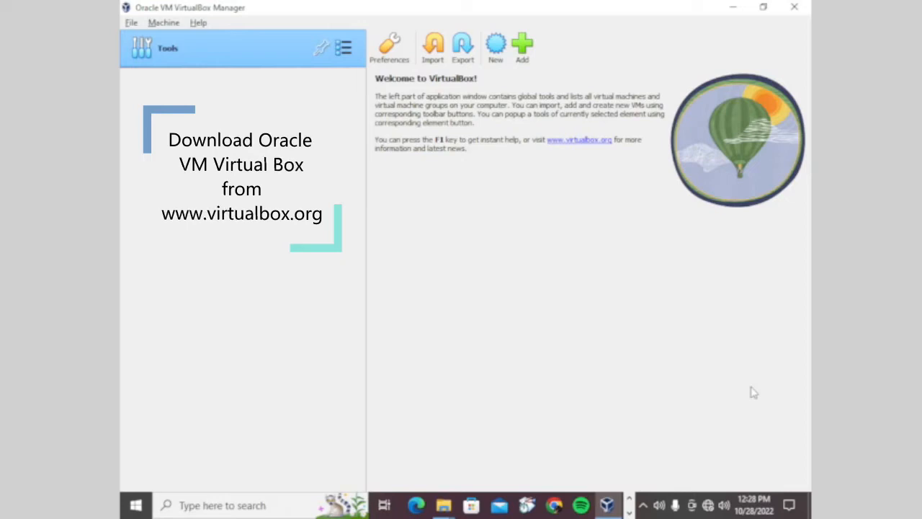
- Begin creating a new virtual machine named windows, with type Microsoft Windows and version Windows 10 (64-bit)
{"action": "left_click", "coordinate": [497, 59]}
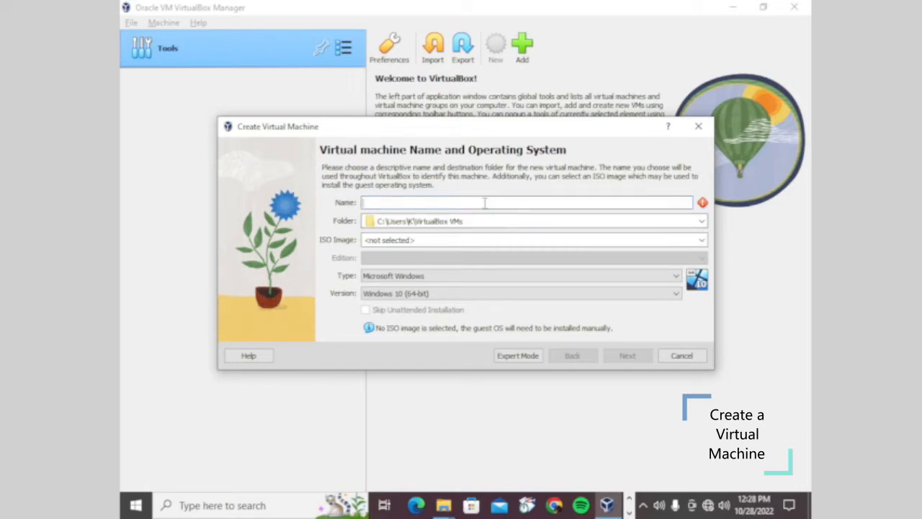
{"action": "type", "text": "windows"}
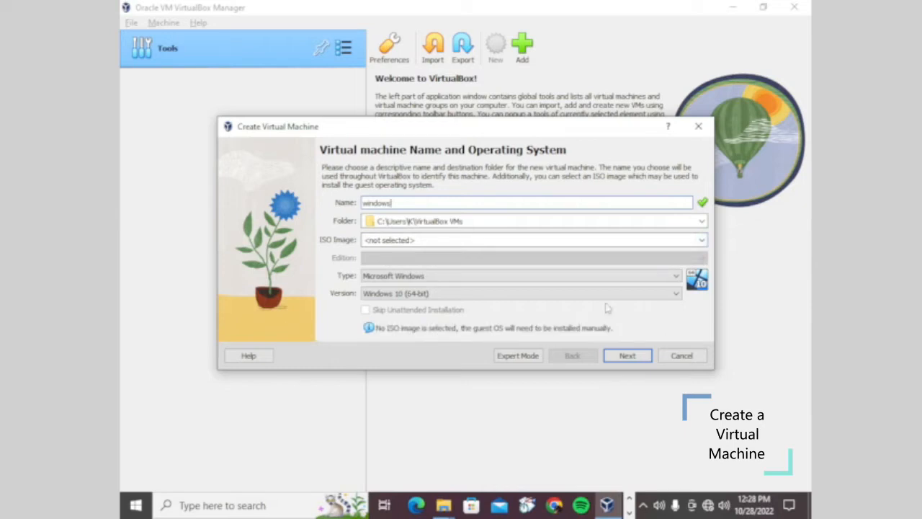
{"action": "left_click", "coordinate": [547, 279]}
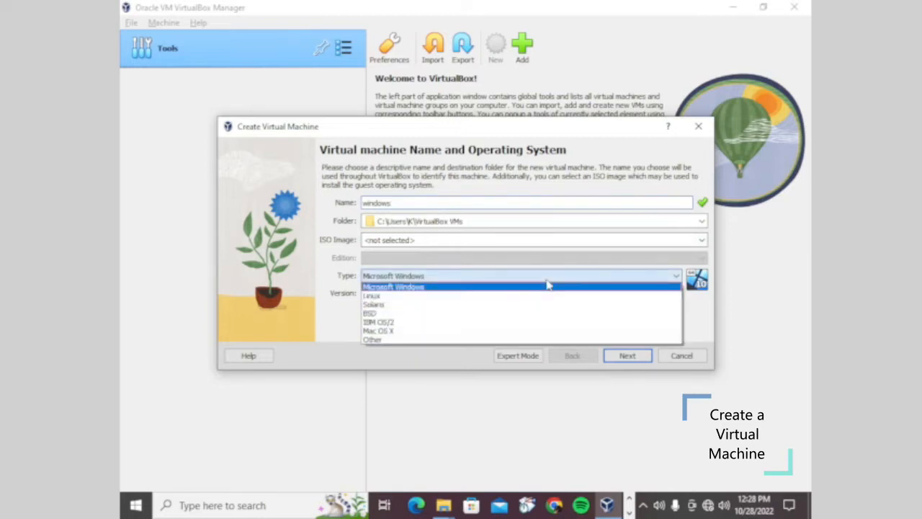
{"action": "left_click", "coordinate": [546, 285]}
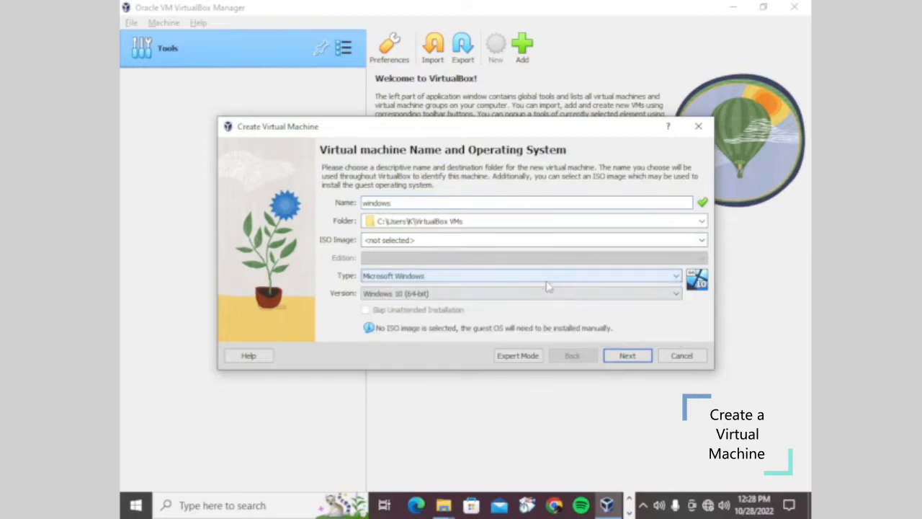
{"action": "left_click", "coordinate": [537, 295]}
{"action": "left_click", "coordinate": [536, 301]}
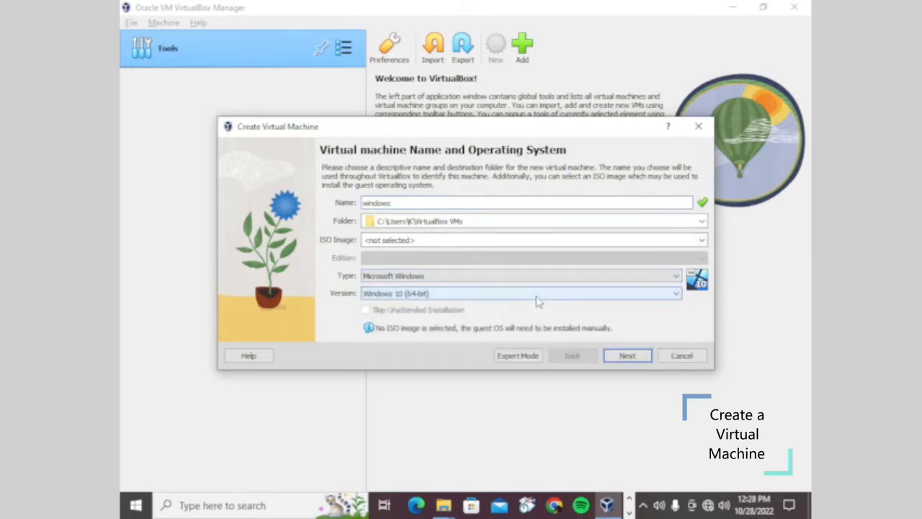
- Attach the 21H2.OFF21.ENU.JAN2022 ISO image to the new machine and enable skipping the unattended installation
{"action": "left_click", "coordinate": [703, 242]}
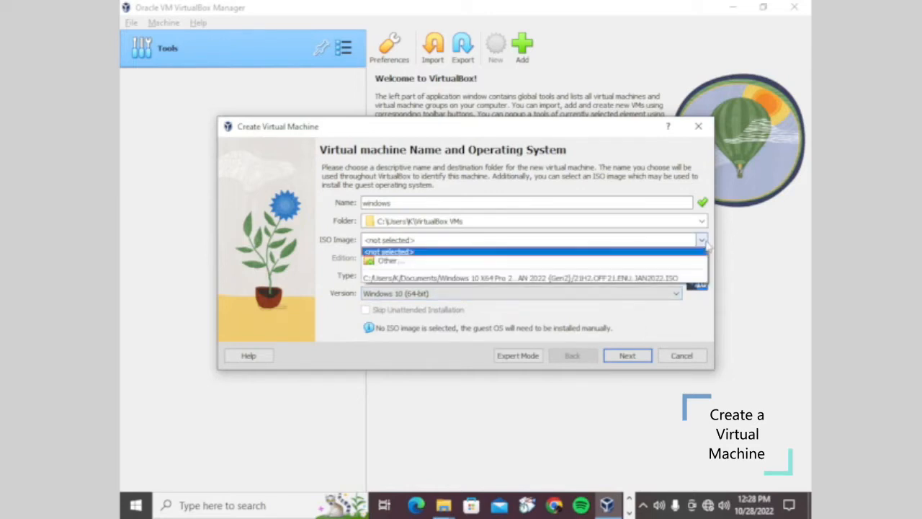
{"action": "left_click", "coordinate": [617, 261]}
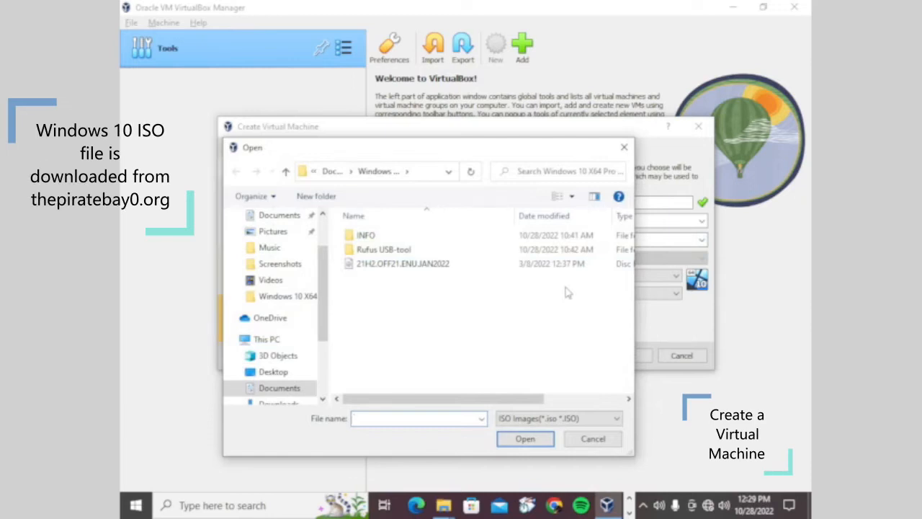
{"action": "left_click", "coordinate": [538, 268]}
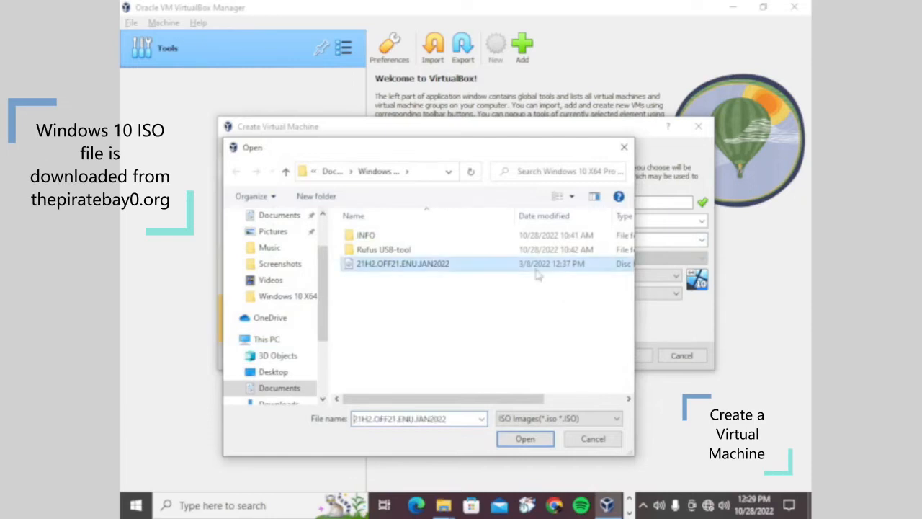
{"action": "left_click", "coordinate": [526, 439]}
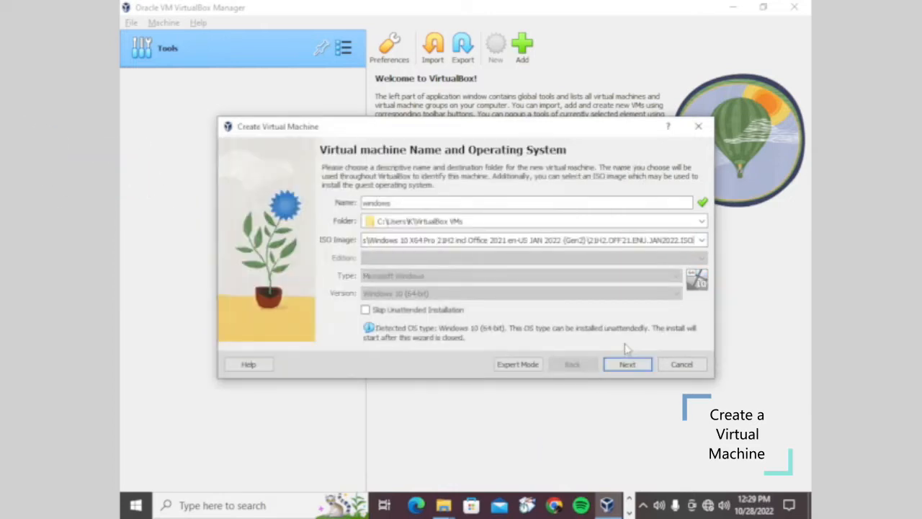
{"action": "left_click", "coordinate": [452, 315]}
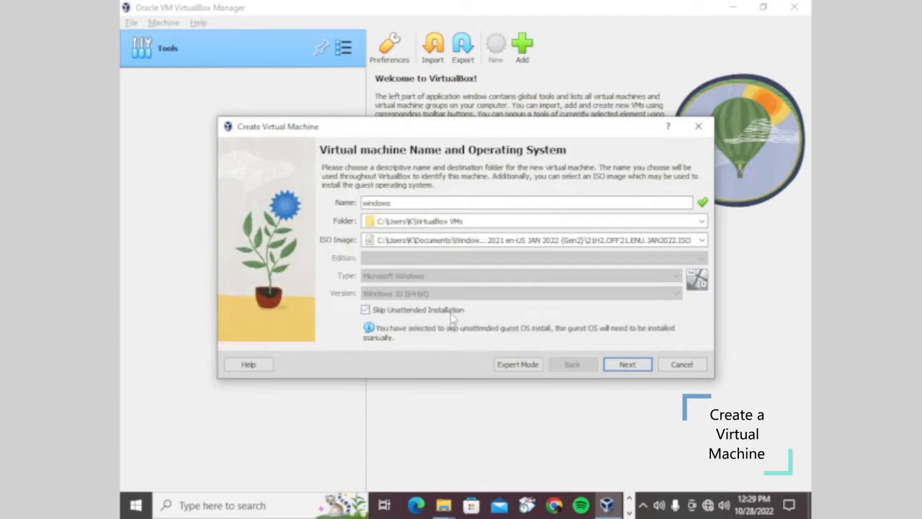
{"action": "left_click", "coordinate": [627, 365]}
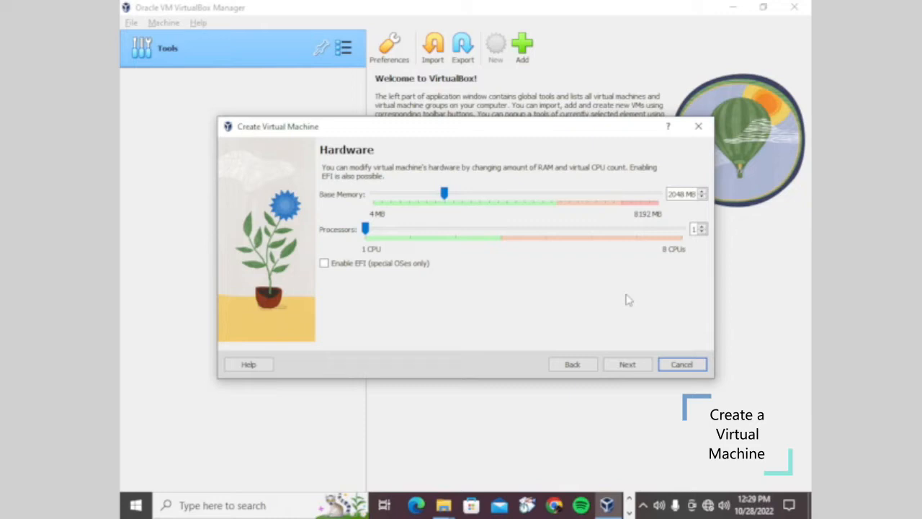
- Allocate 5243 MB of base memory and 4 processors to the virtual machine
{"action": "left_click_drag", "start_coordinate": [441, 194], "coordinate": [655, 196]}
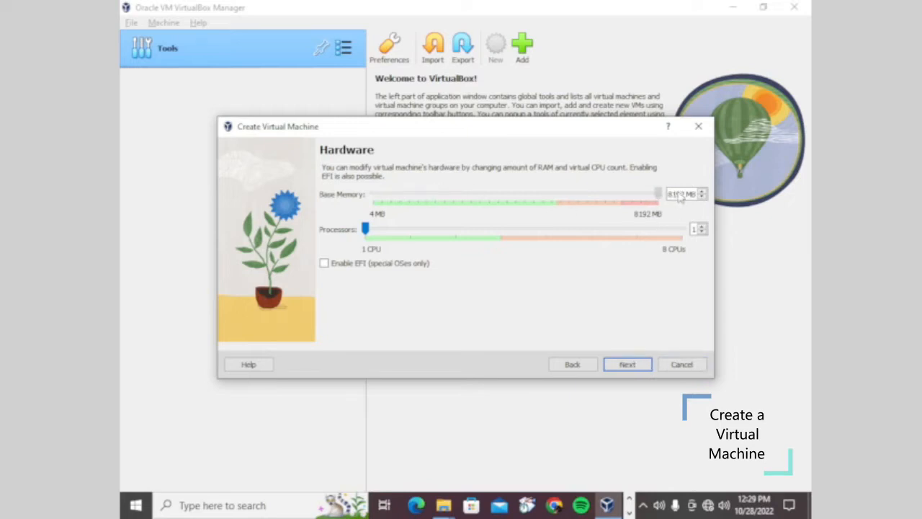
{"action": "left_click_drag", "start_coordinate": [657, 194], "coordinate": [556, 184]}
{"action": "left_click_drag", "start_coordinate": [365, 229], "coordinate": [503, 230]}
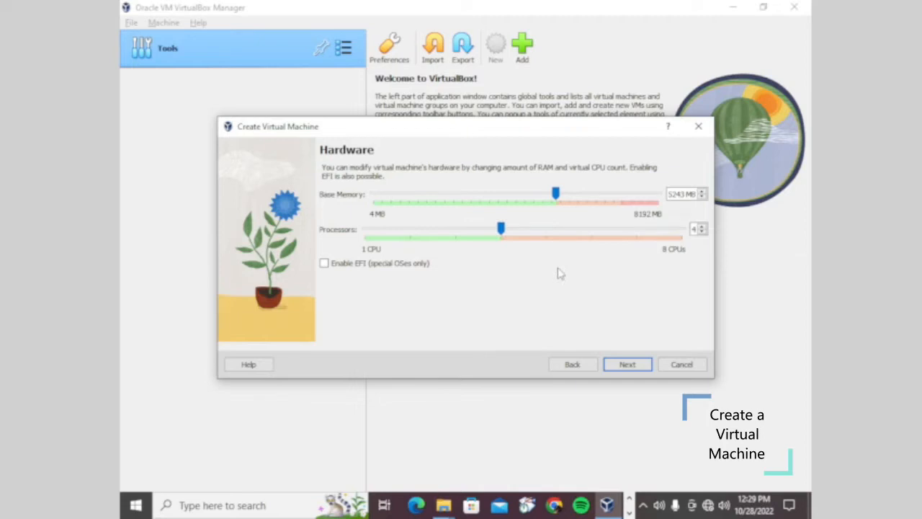
{"action": "left_click", "coordinate": [643, 365]}
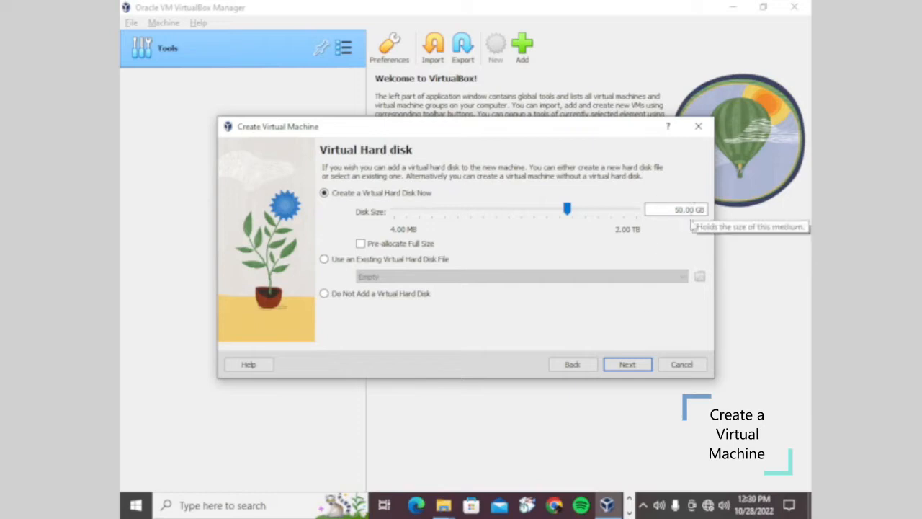
- Accept a new 50 GB virtual hard disk, review the configuration summary, and finish creating the machine
{"action": "left_click", "coordinate": [640, 364]}
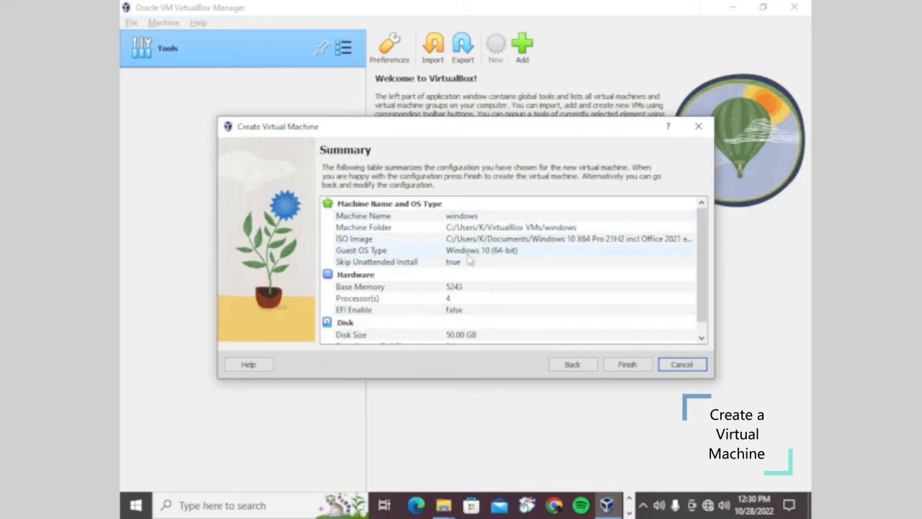
{"action": "scroll", "coordinate": [468, 261], "scroll_direction": "down", "scroll_amount": 1}
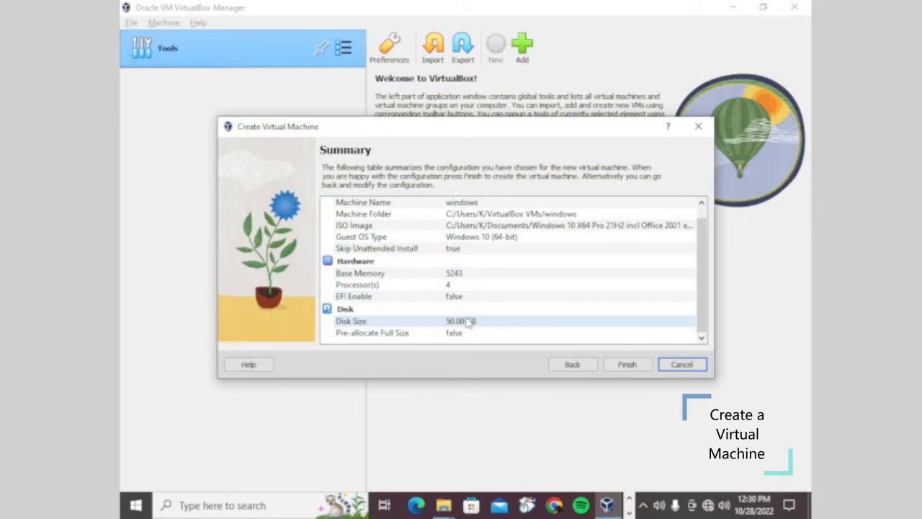
{"action": "left_click", "coordinate": [626, 365]}
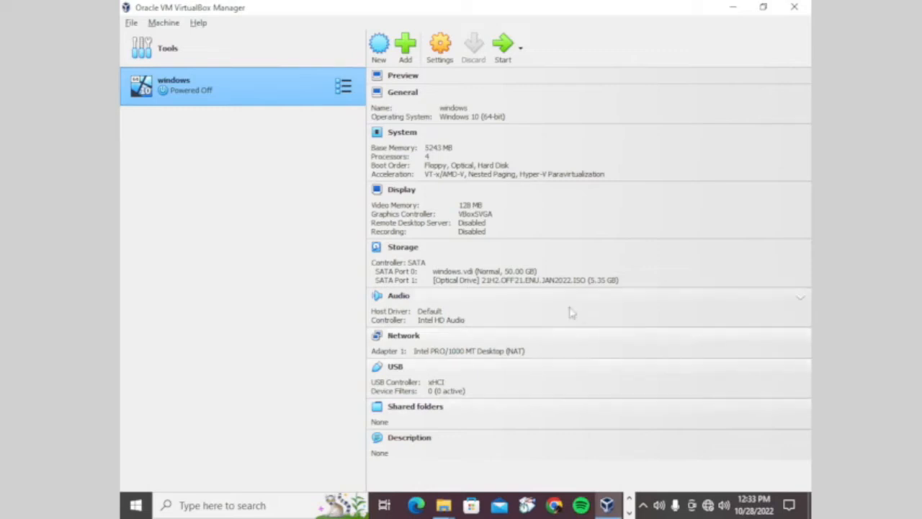
- Start the windows virtual machine with a normal start and maximize its window
{"action": "right_click", "coordinate": [281, 93]}
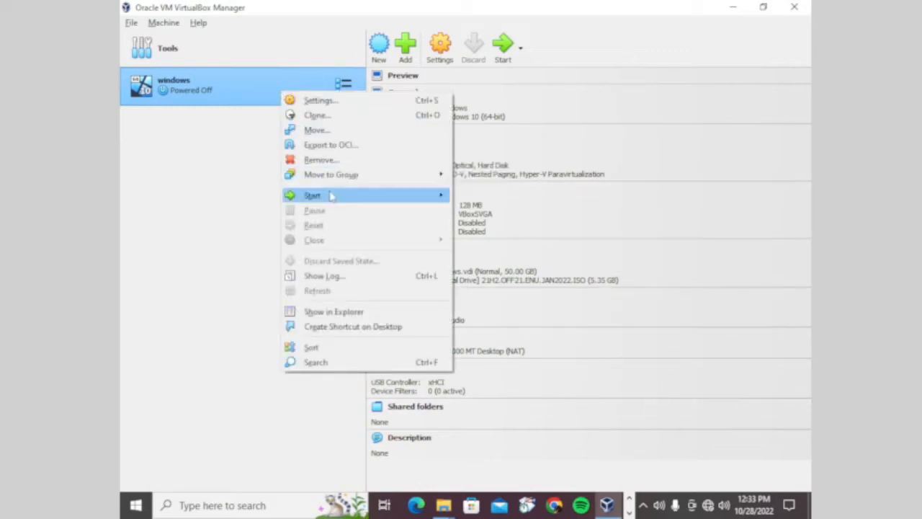
{"action": "mouse_move", "coordinate": [333, 195]}
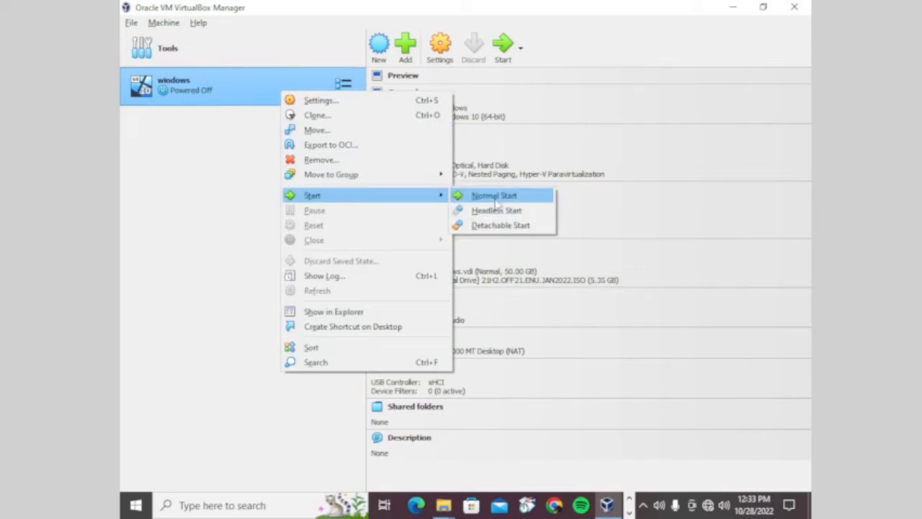
{"action": "left_click", "coordinate": [195, 137]}
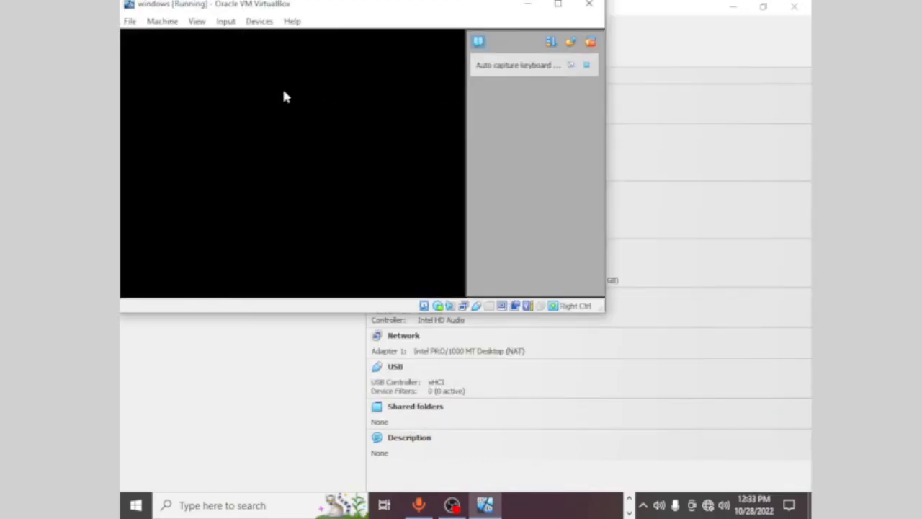
{"action": "left_click", "coordinate": [560, 6]}
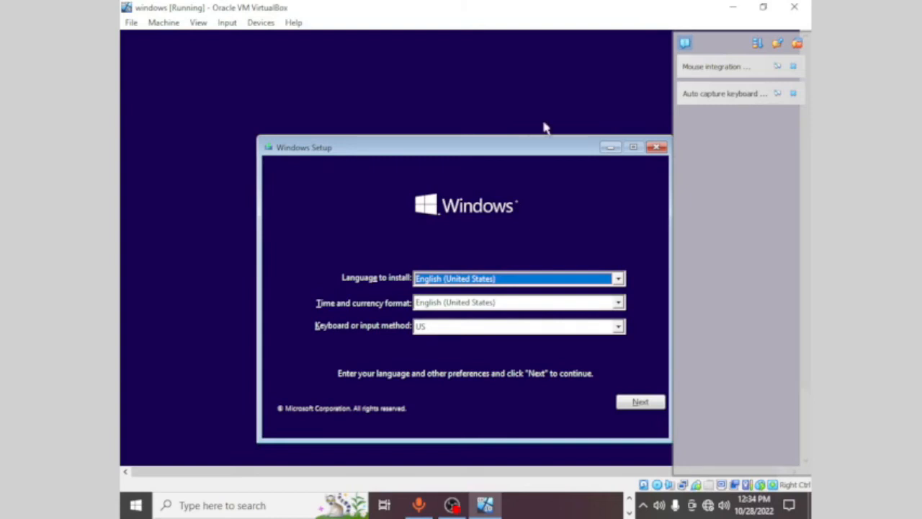
- Accept English (United States) and the US keyboard in Windows Setup, and start the installation
{"action": "left_click_drag", "start_coordinate": [507, 149], "coordinate": [502, 145]}
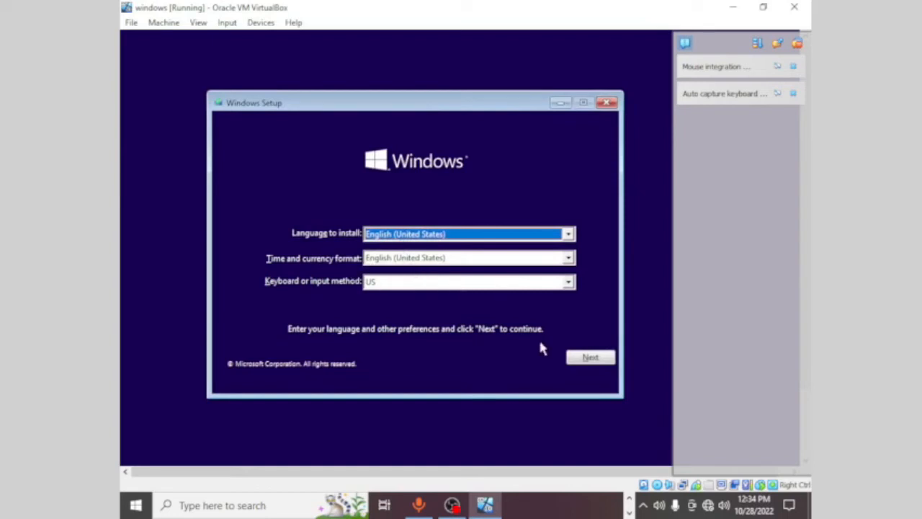
{"action": "left_click", "coordinate": [589, 357]}
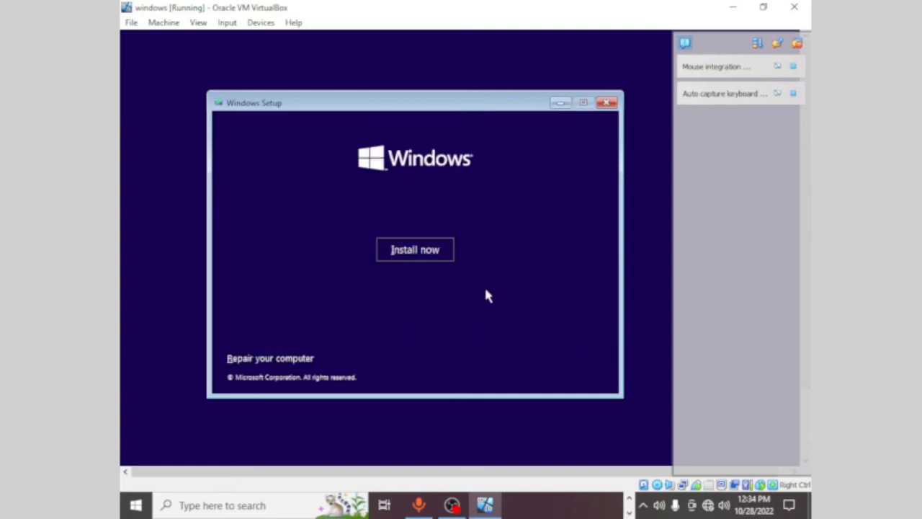
{"action": "left_click", "coordinate": [417, 252]}
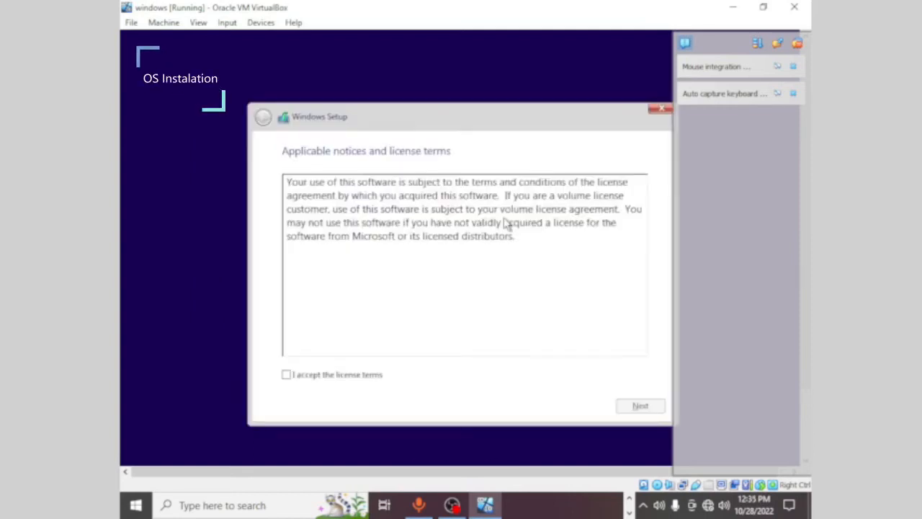
- Accept the Windows license terms and choose the Custom: Install Windows only (advanced) installation type
{"action": "left_click", "coordinate": [342, 375]}
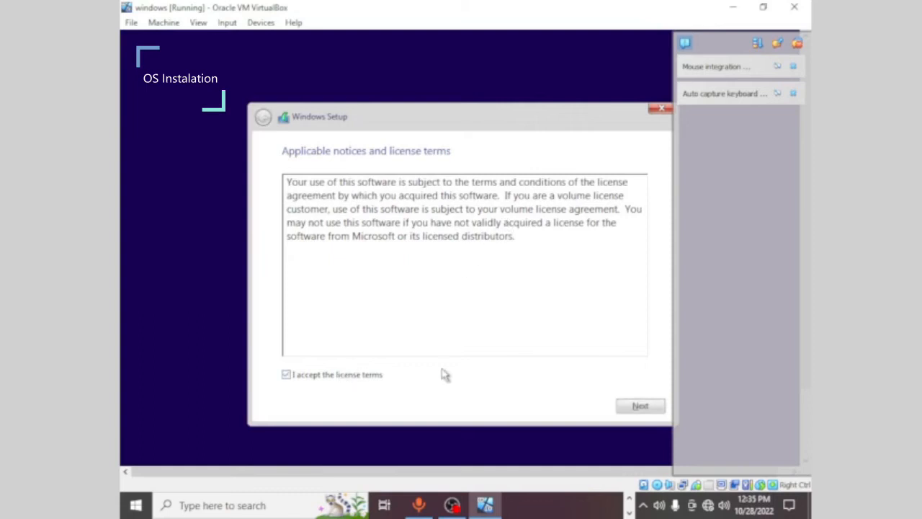
{"action": "left_click", "coordinate": [629, 405]}
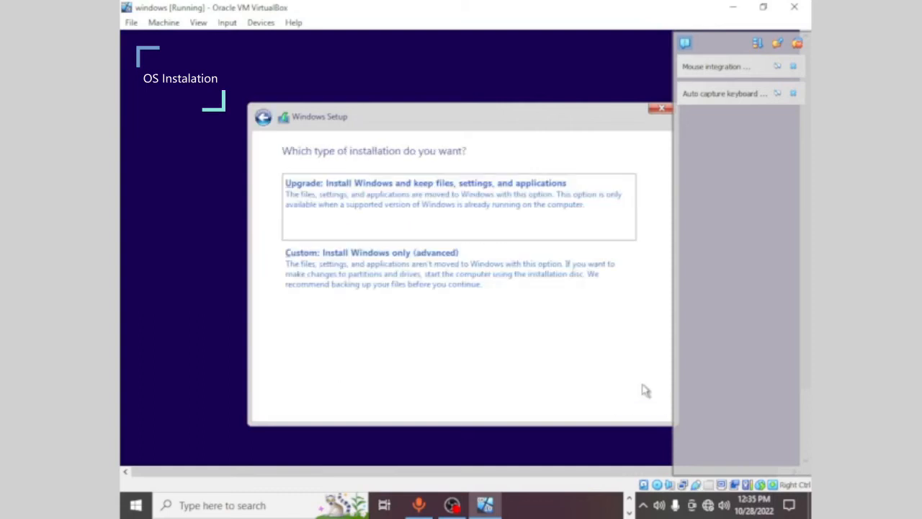
{"action": "left_click", "coordinate": [416, 284]}
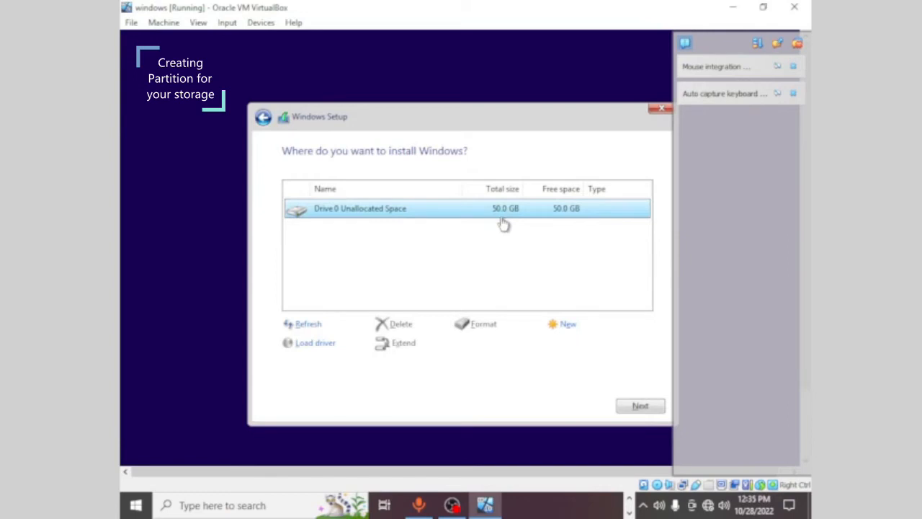
{"action": "left_click", "coordinate": [567, 329]}
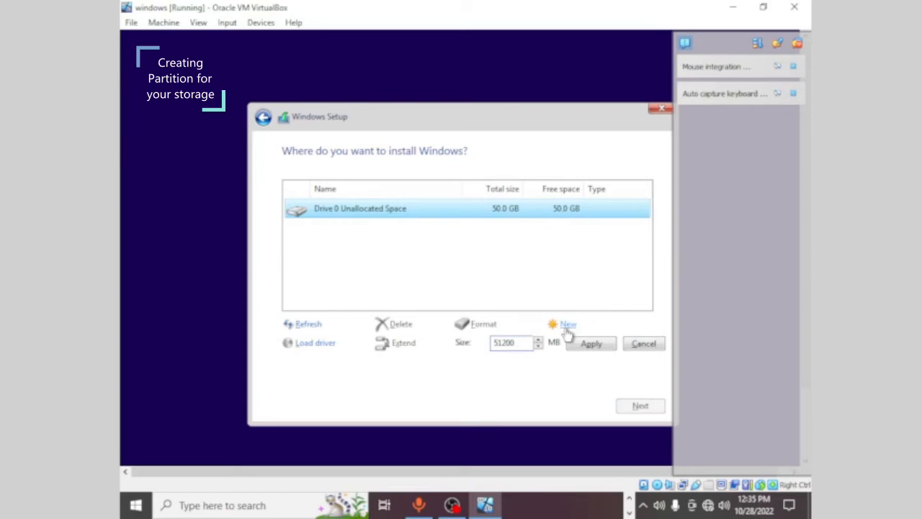
{"action": "left_click", "coordinate": [633, 349]}
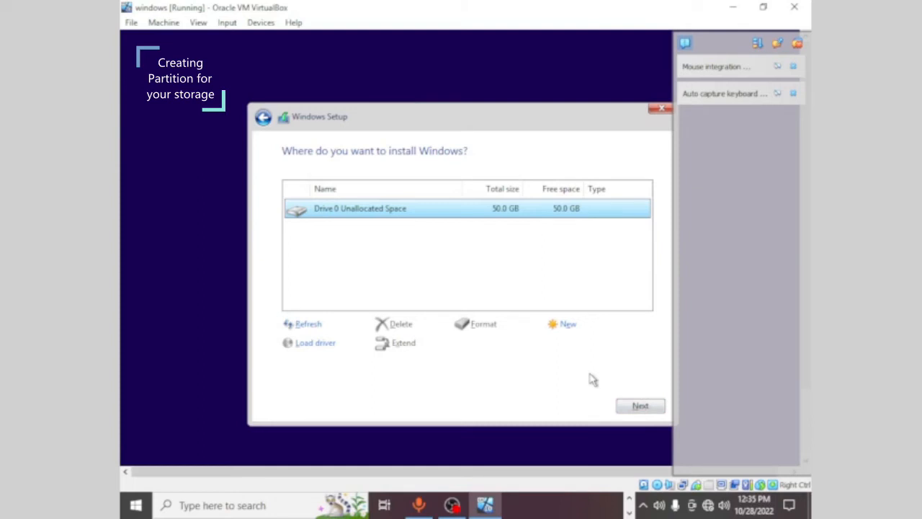
{"action": "left_click", "coordinate": [566, 325]}
{"action": "left_click_drag", "start_coordinate": [524, 346], "coordinate": [481, 345]}
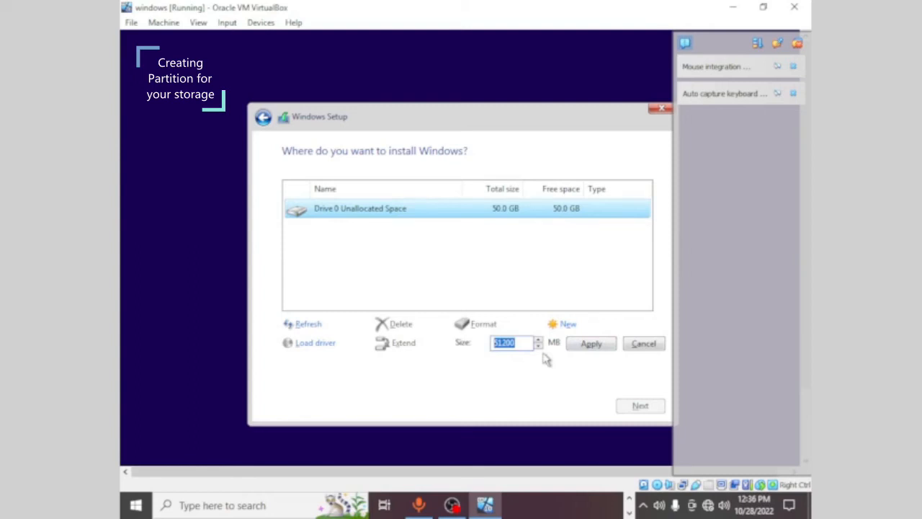
{"action": "left_click", "coordinate": [636, 348]}
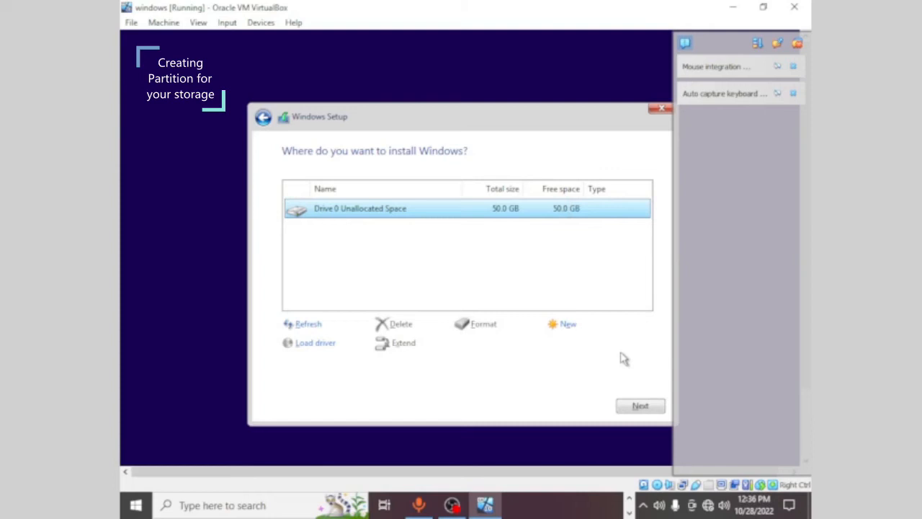
- Install Windows on the unallocated space of Drive 0
{"action": "left_click", "coordinate": [647, 411]}
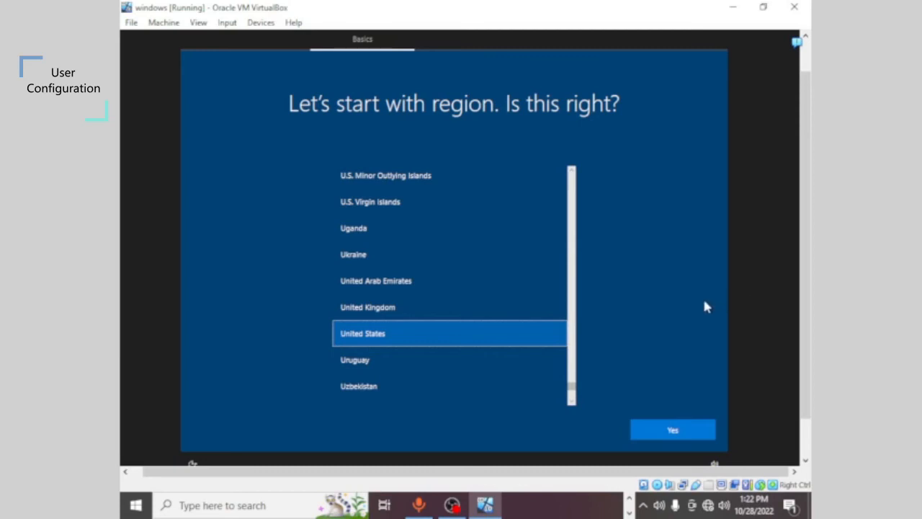
- Confirm United States as the region and US as the keyboard layout, and skip adding a second layout
{"action": "left_click", "coordinate": [675, 430]}
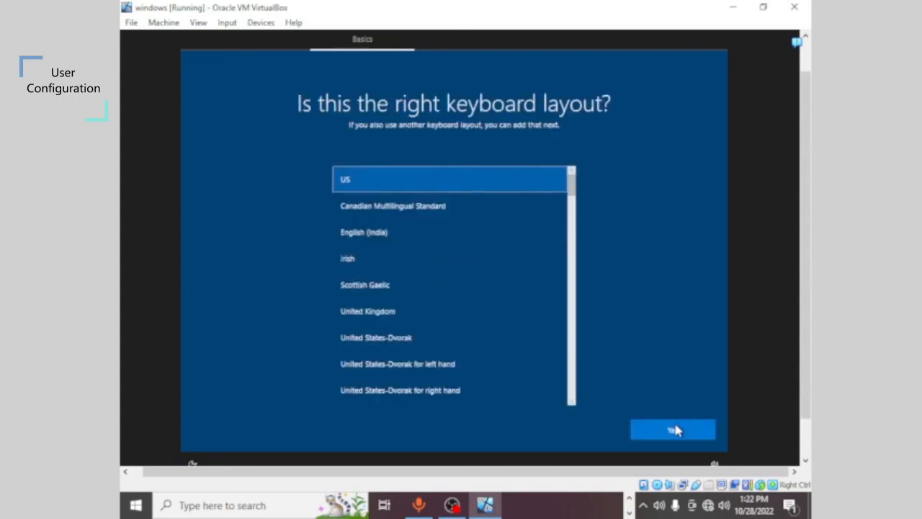
{"action": "left_click", "coordinate": [676, 430]}
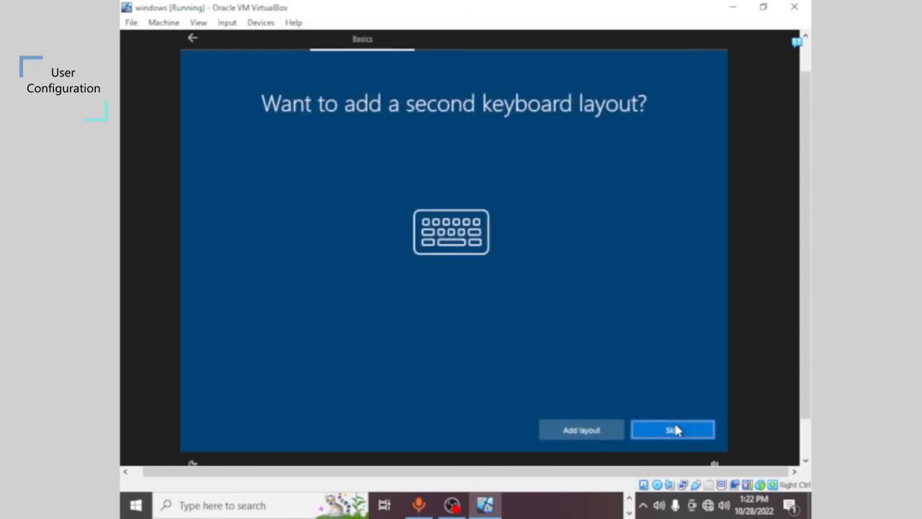
{"action": "left_click", "coordinate": [672, 430]}
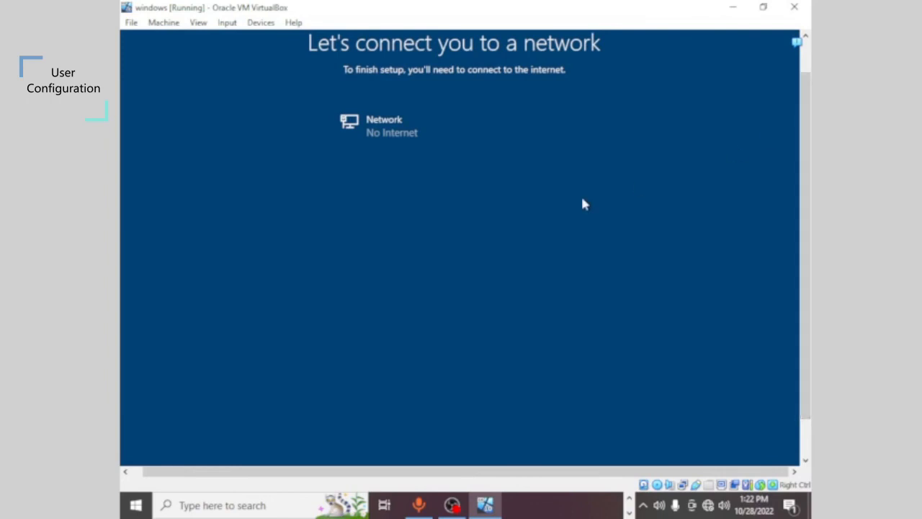
- Skip connecting to the internet and continue Windows 10 with limited setup
{"action": "scroll", "coordinate": [789, 181], "scroll_direction": "down", "scroll_amount": 2}
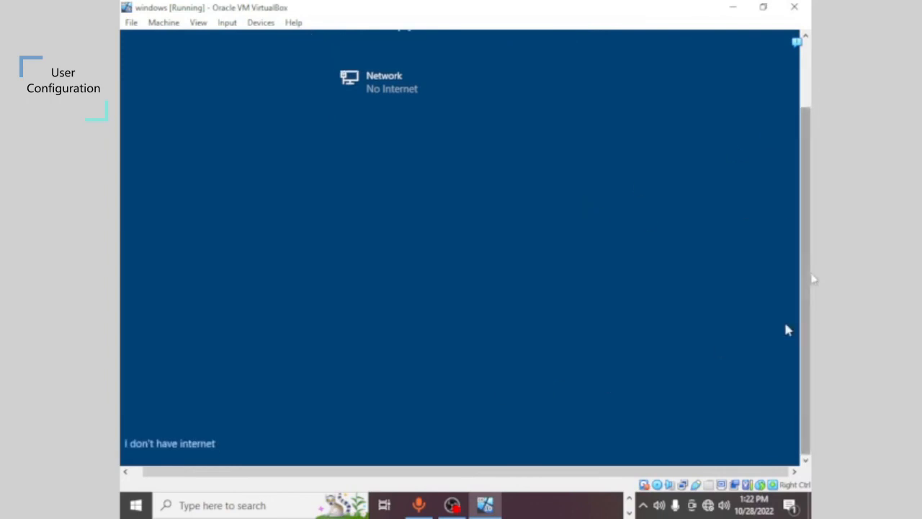
{"action": "scroll", "coordinate": [787, 360], "scroll_direction": "up", "scroll_amount": 2}
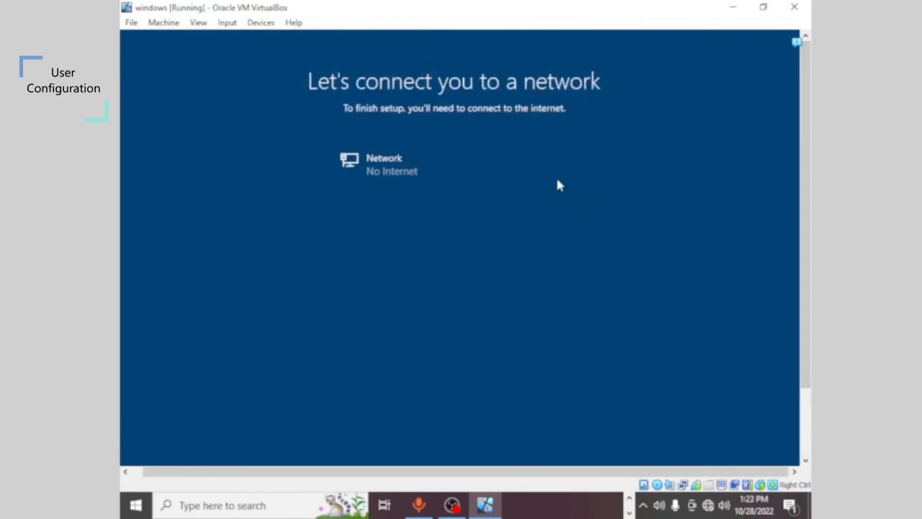
{"action": "scroll", "coordinate": [796, 168], "scroll_direction": "down", "scroll_amount": 2}
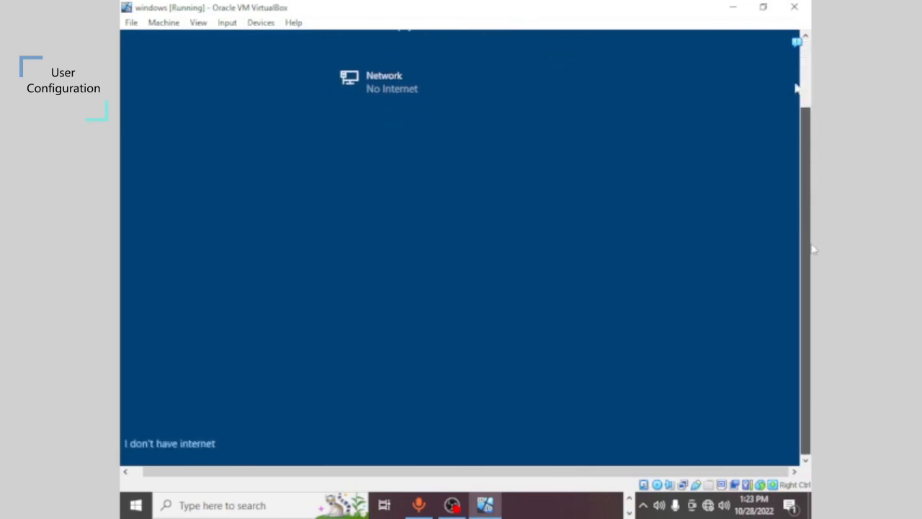
{"action": "left_click", "coordinate": [187, 450]}
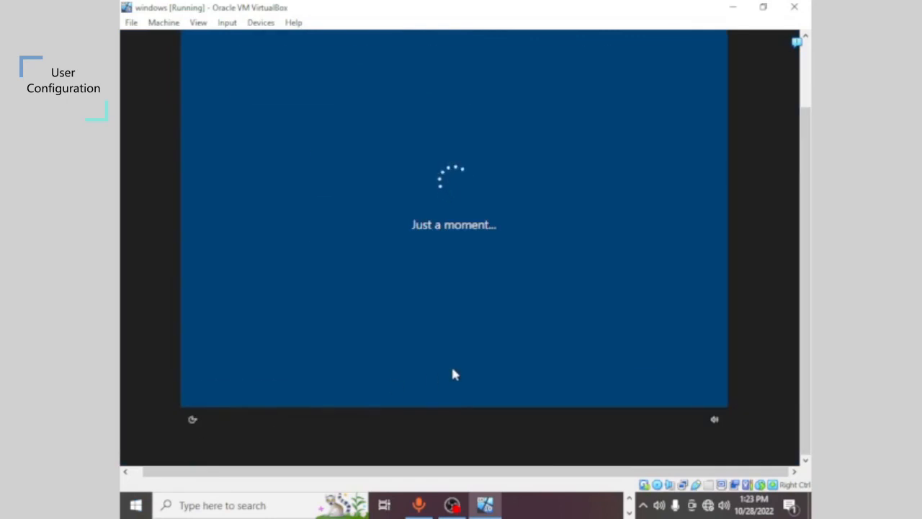
{"action": "left_click_drag", "start_coordinate": [807, 304], "coordinate": [810, 270]}
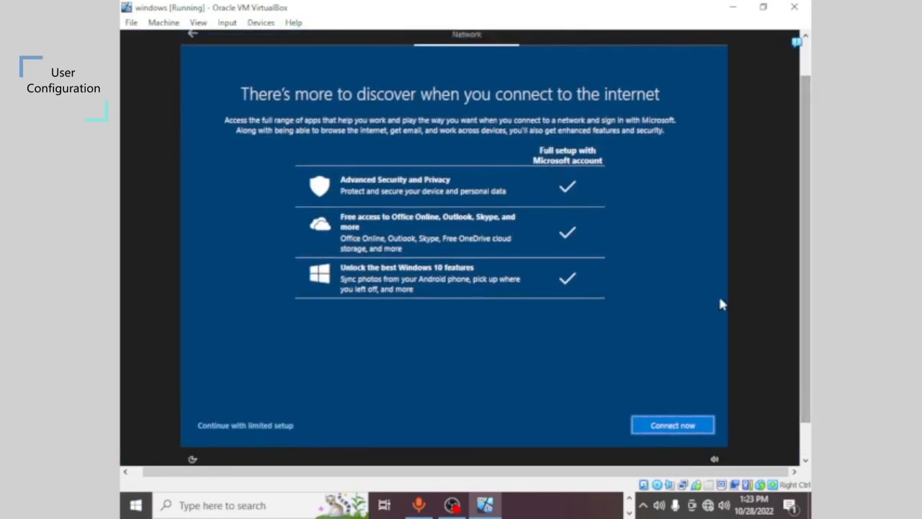
{"action": "left_click", "coordinate": [223, 427]}
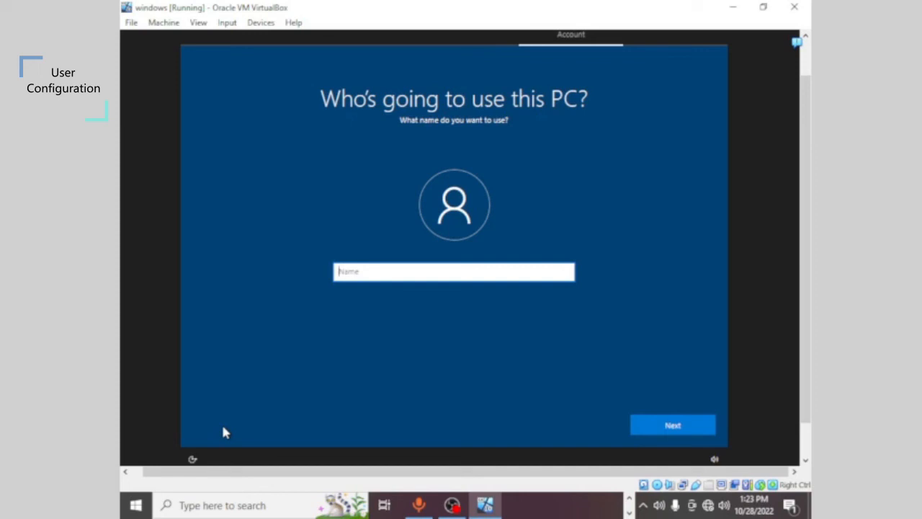
- Name the local account "user" and leave its password blank
{"action": "type", "text": "user"}
{"action": "left_click", "coordinate": [656, 429]}
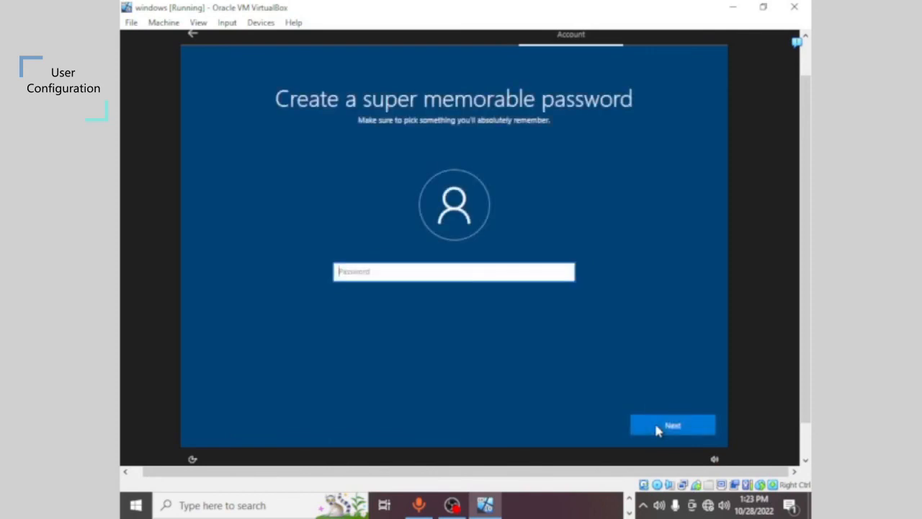
{"action": "left_click", "coordinate": [657, 429]}
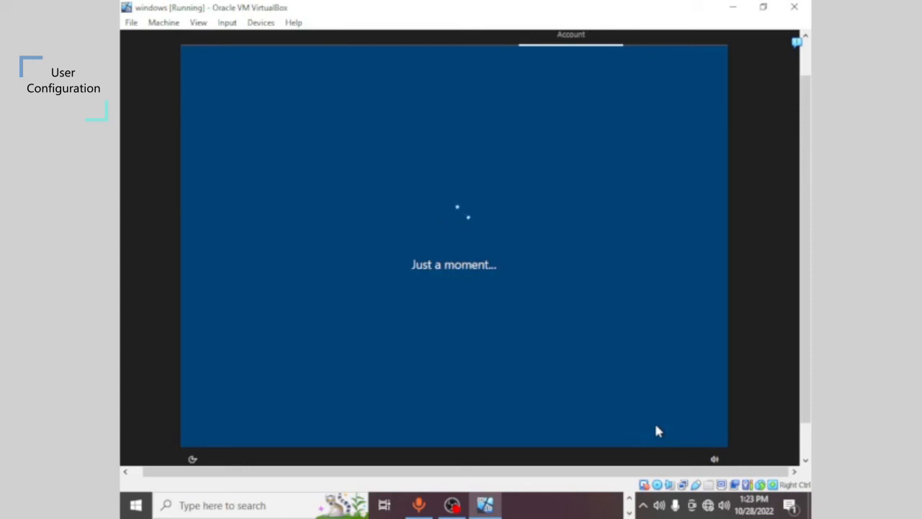
- Accept the remaining services setup pages, including Cortana, with the "Hey Cortana" response option left unchecked
{"action": "left_click", "coordinate": [657, 430]}
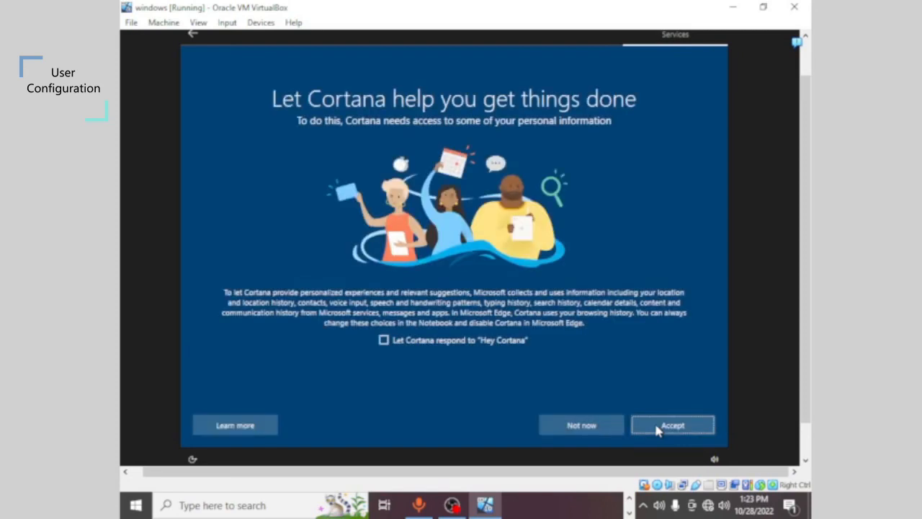
{"action": "left_click", "coordinate": [657, 428]}
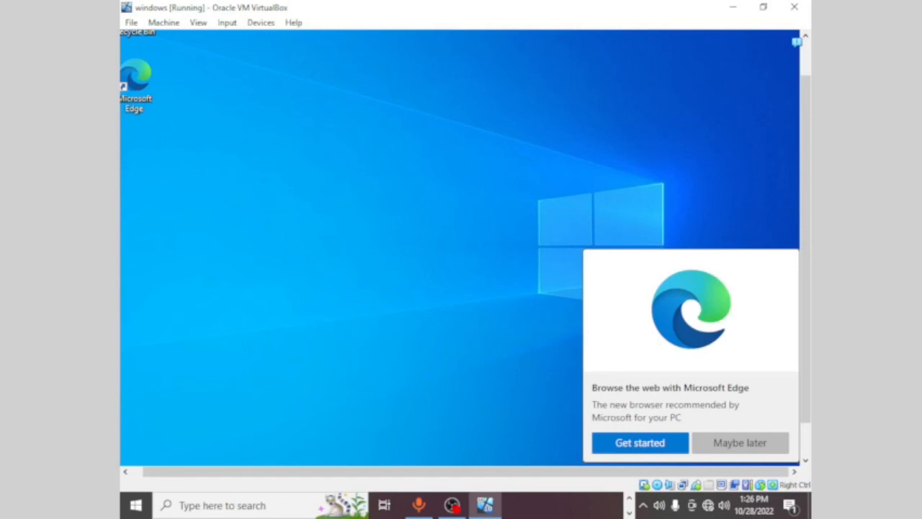
{"action": "left_click_drag", "start_coordinate": [520, 472], "coordinate": [506, 473]}
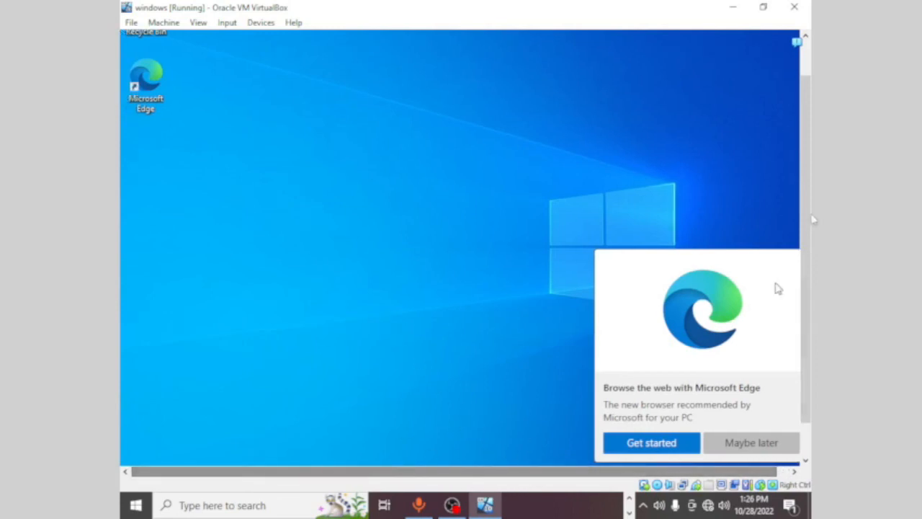
{"action": "scroll", "coordinate": [813, 198], "scroll_direction": "up", "scroll_amount": 2}
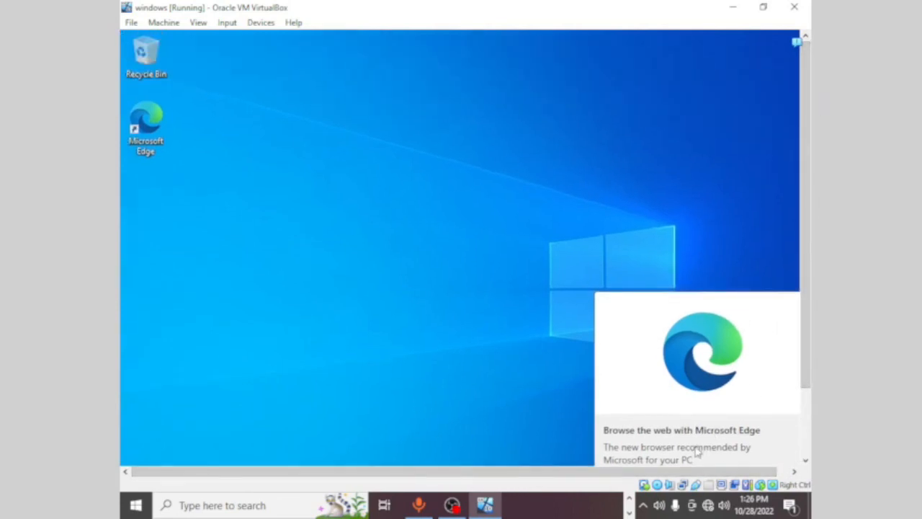